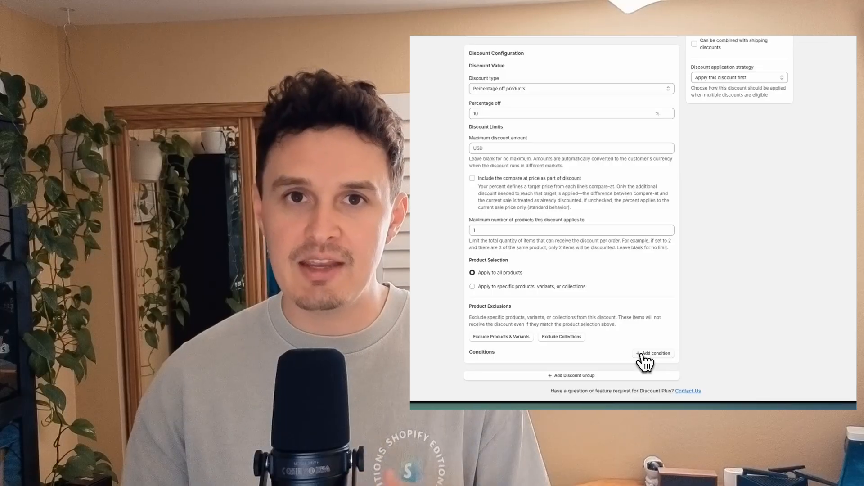
- Start a new condition for the discount with type Compare At Price and operator Does not exist
left_click(643, 355)
scroll(630, 343, "down", 2)
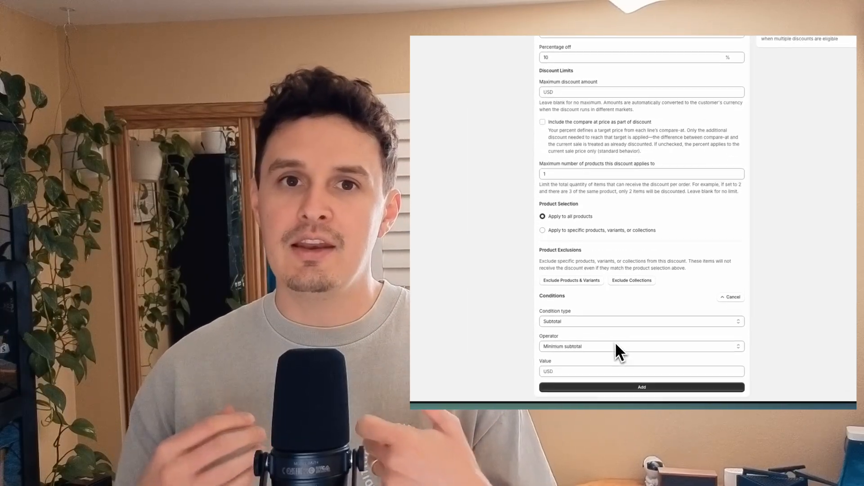
scroll(615, 344, "down", 1)
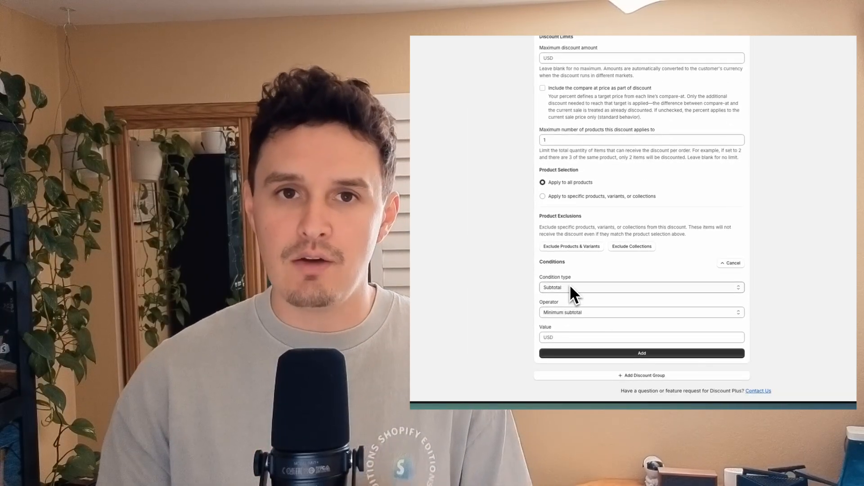
left_click(571, 288)
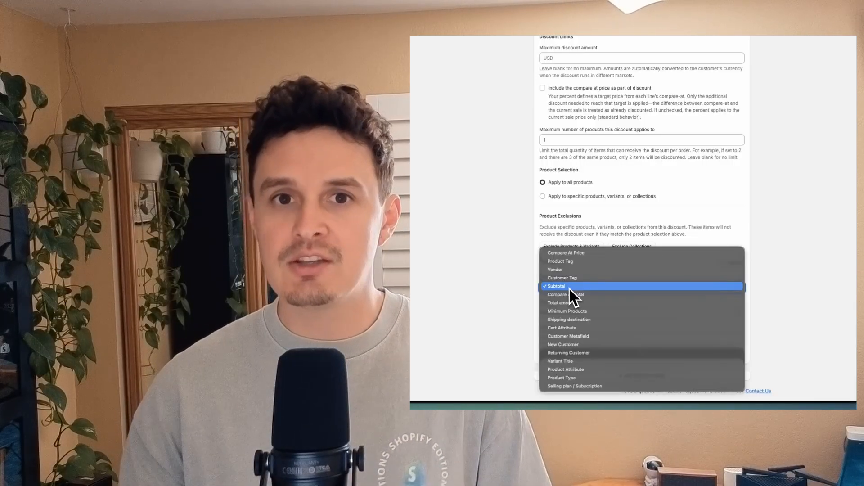
left_click(584, 253)
left_click(595, 338)
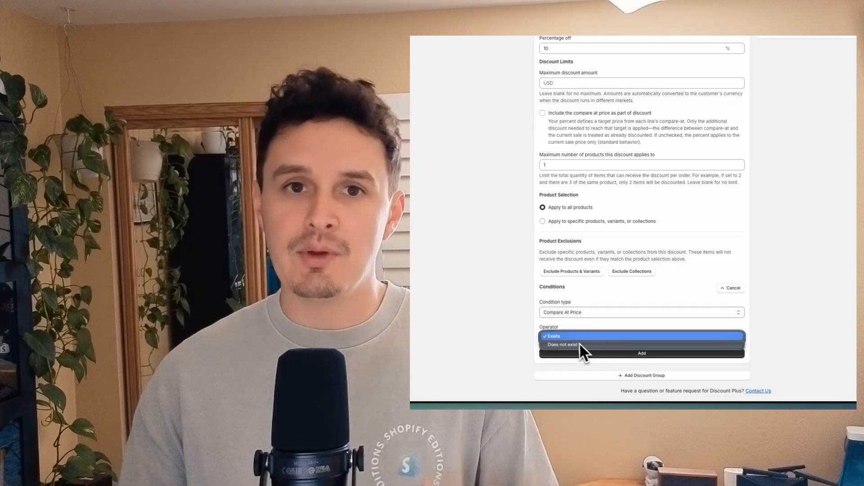
left_click(574, 345)
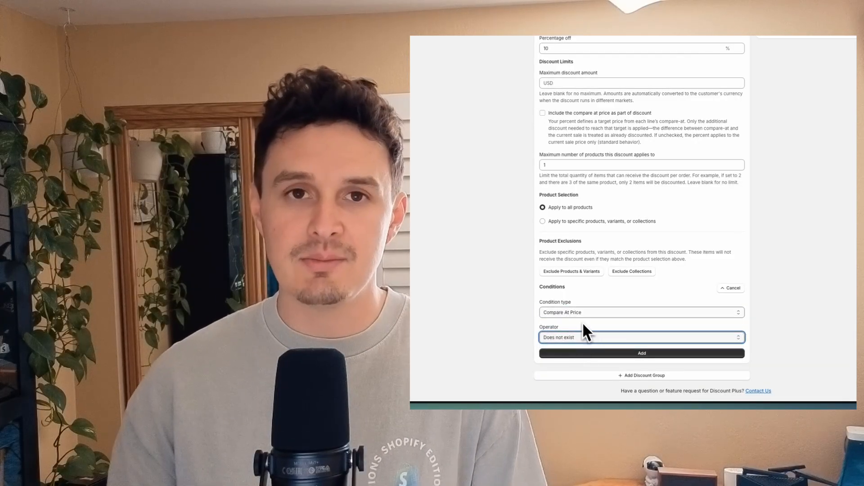
left_click(583, 311)
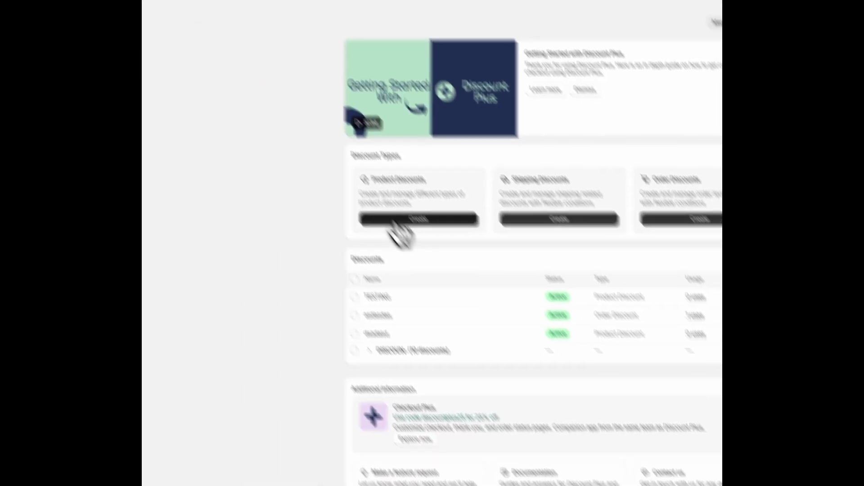
- Start a standard product discount as a discount code titled "Discount Demo" with the code "demo"
left_click(436, 250)
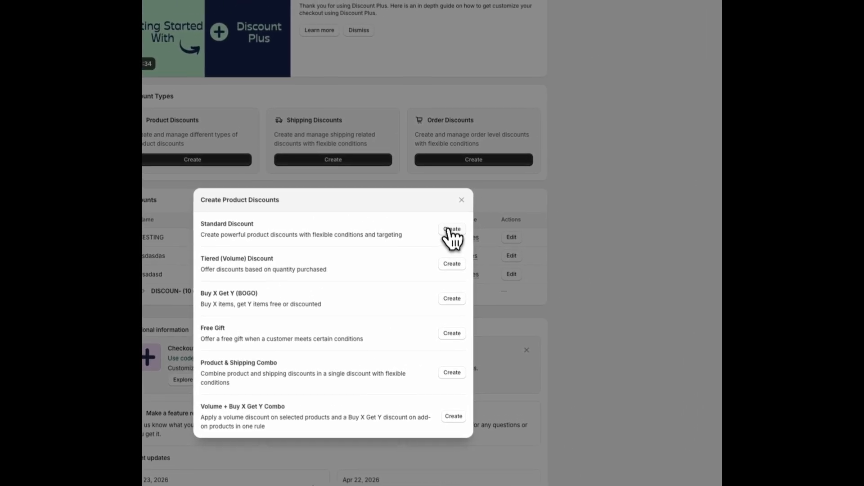
left_click(455, 243)
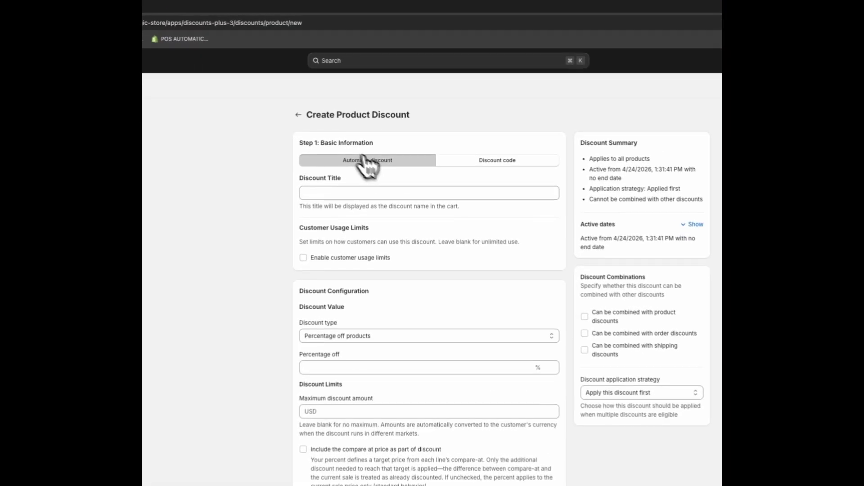
left_click(475, 165)
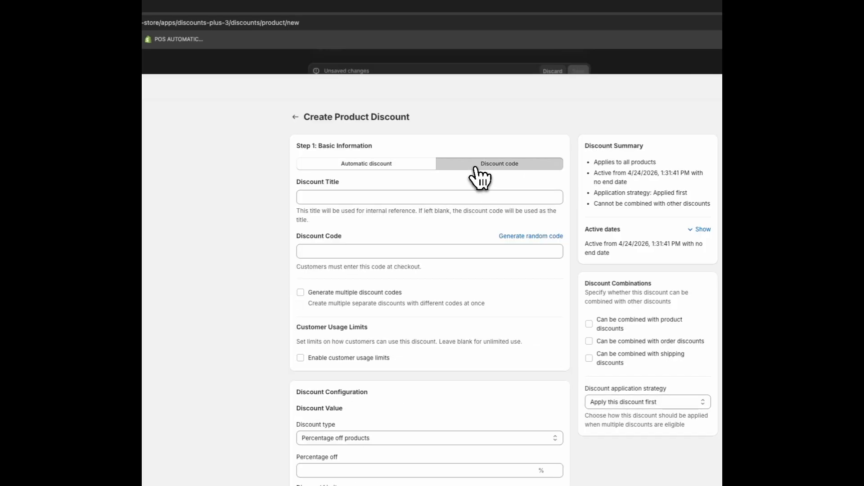
left_click(325, 199)
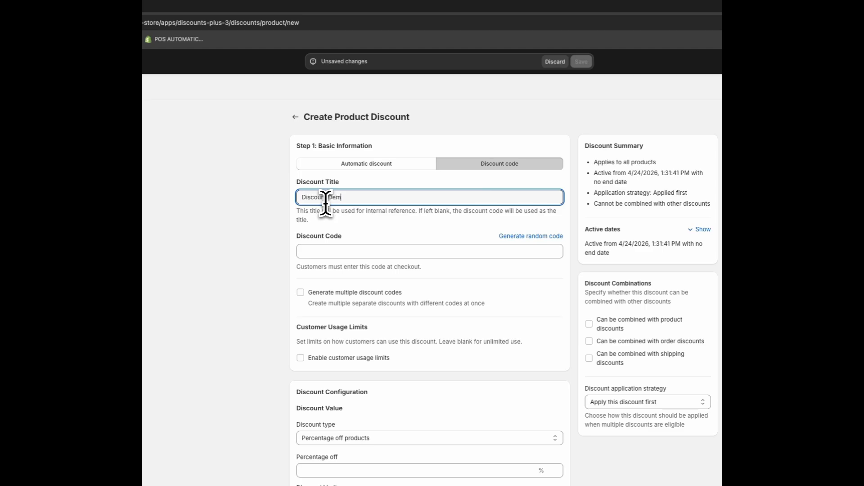
left_click(321, 251)
type("demo")
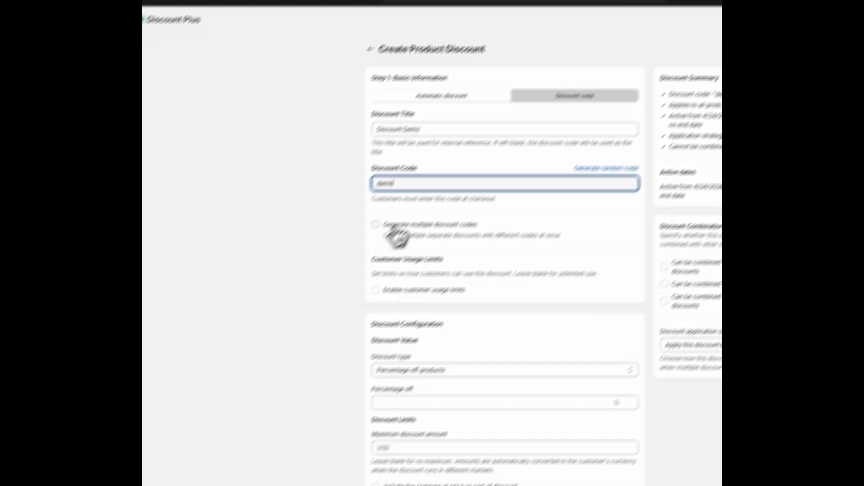
- Turn on multiple discount code generation and customer usage limits, switching each one back off
left_click(333, 294)
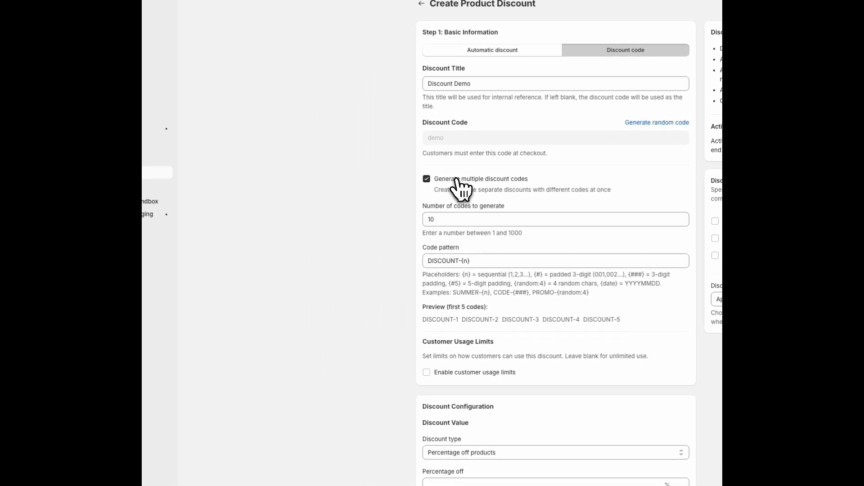
left_click(455, 178)
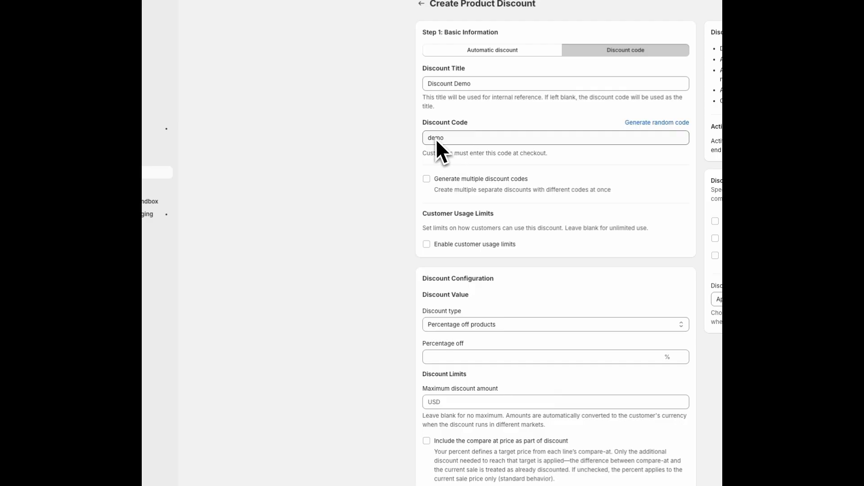
left_click(435, 246)
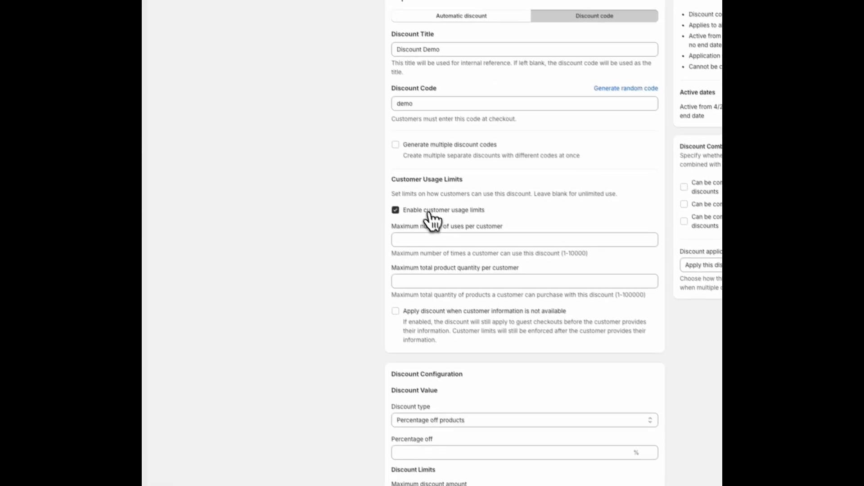
left_click(457, 245)
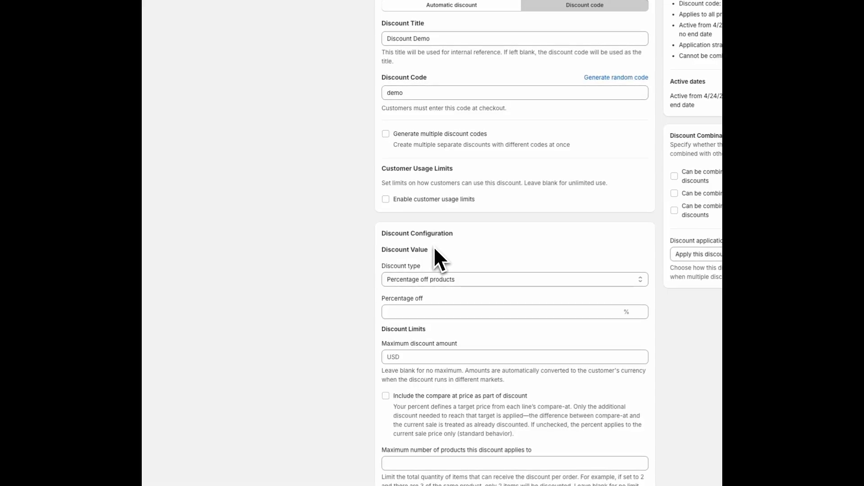
- Set the discount to 10 percent off products and limit it to a maximum of 1 product
scroll(434, 246, "down", 1)
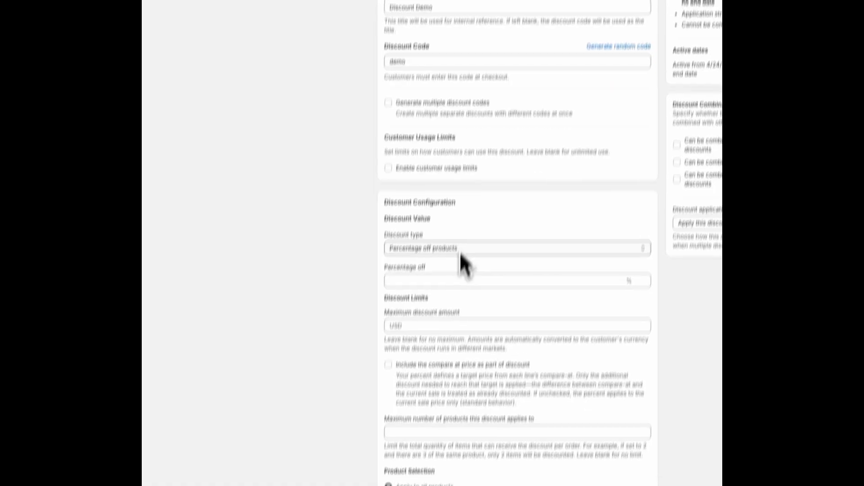
left_click(457, 268)
left_click(368, 188)
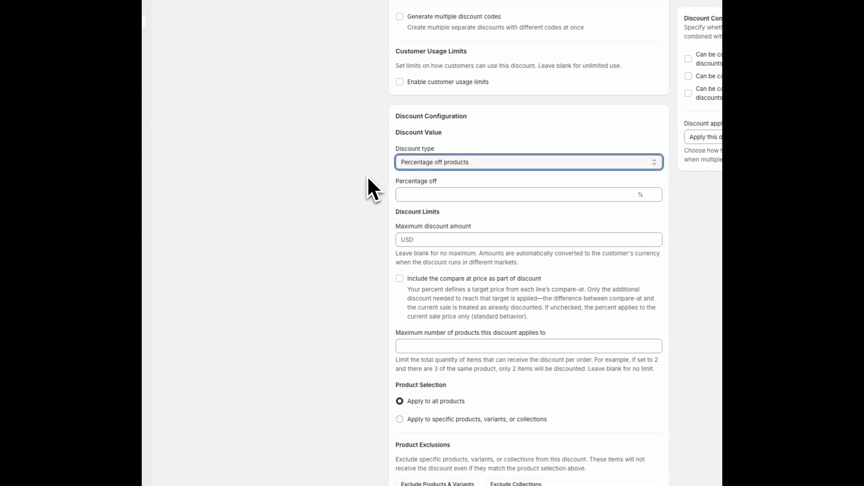
left_click(412, 195)
type("10")
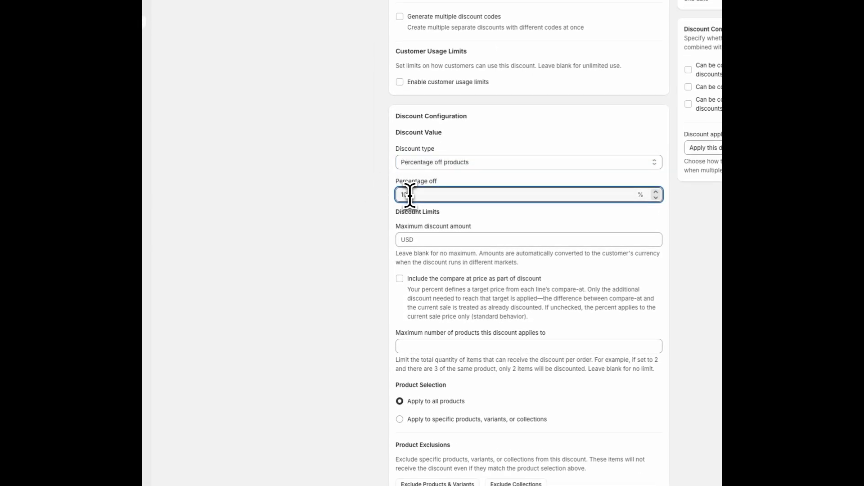
left_click(338, 216)
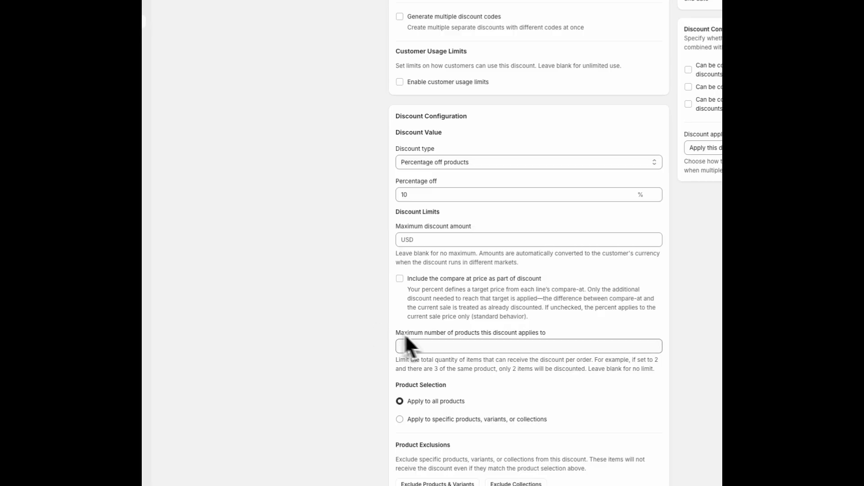
left_click(425, 348)
type("1")
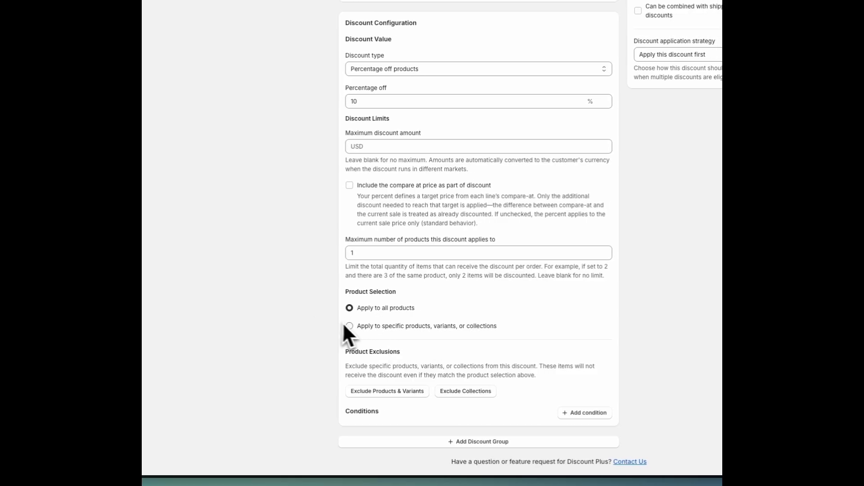
- Switch the product selection to specific products, variants, or collections, and return it to all products
left_click(397, 328)
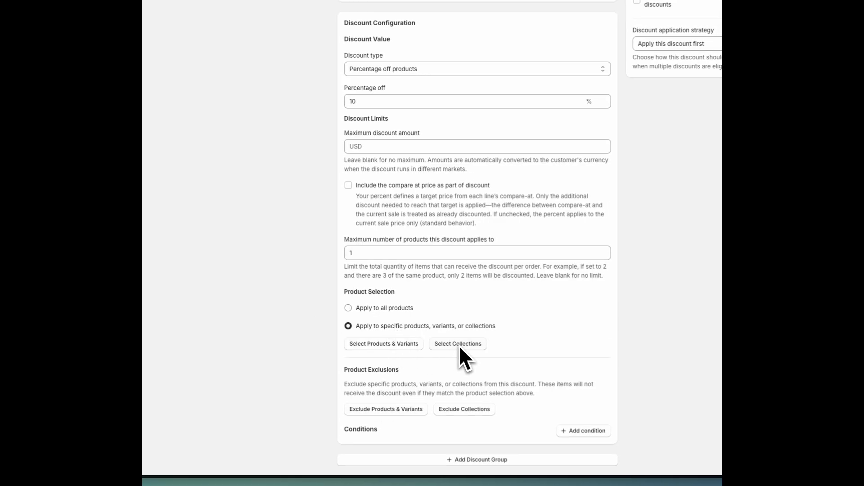
left_click(378, 309)
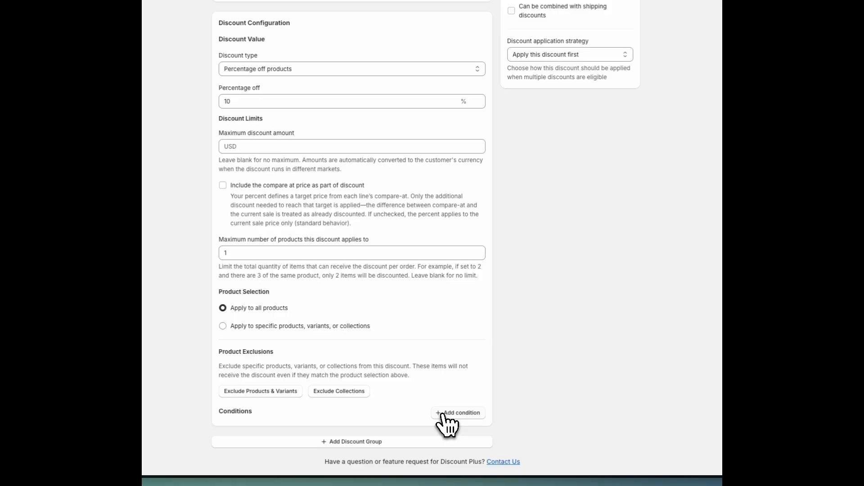
- Start a new discount condition with type Compare At Price and operator Exists
left_click(446, 414)
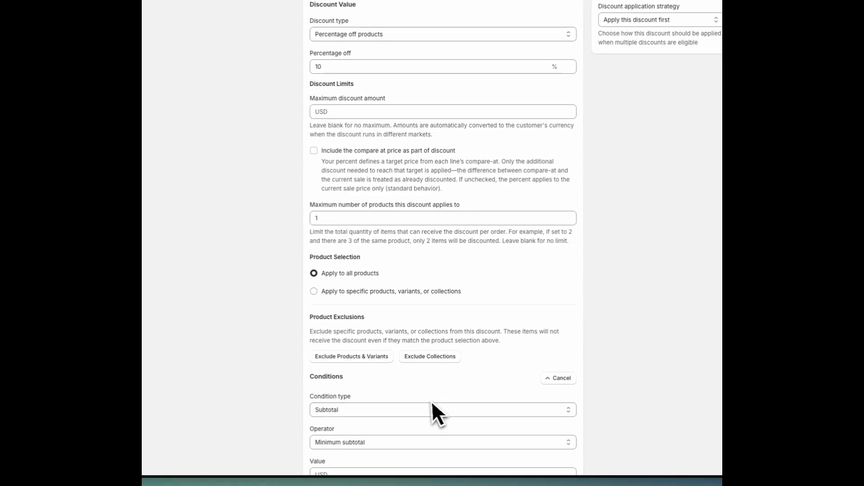
scroll(405, 399, "down", 1)
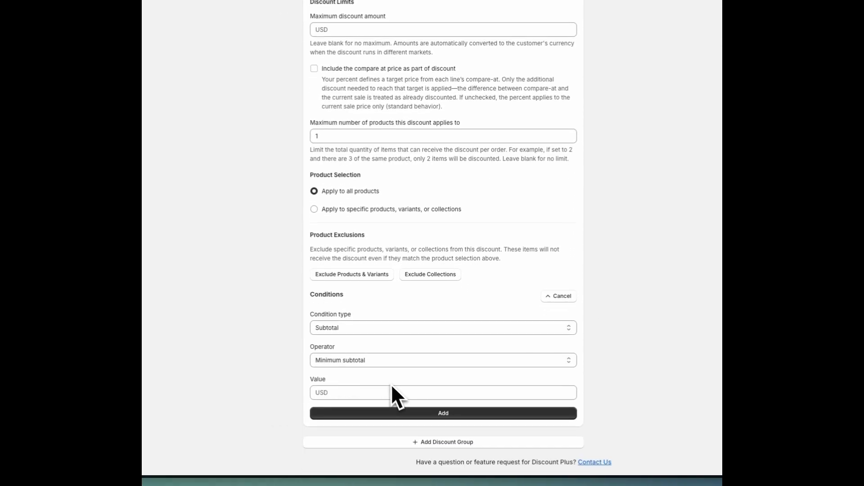
left_click(351, 328)
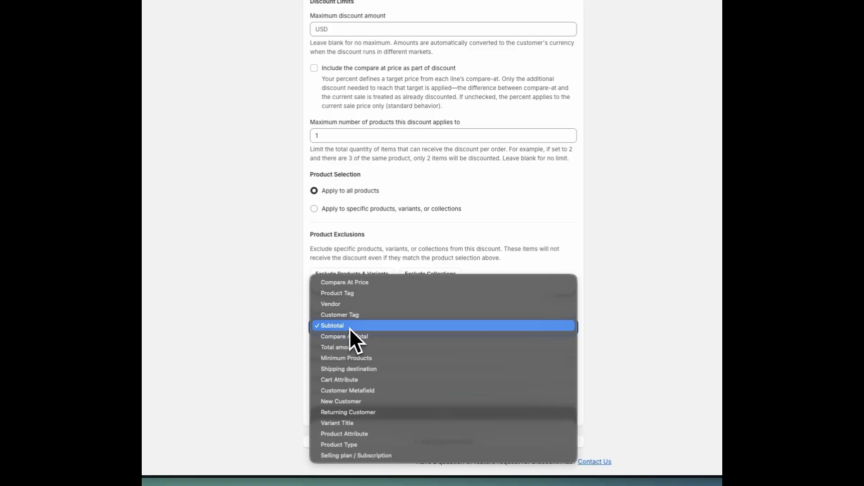
left_click(366, 286)
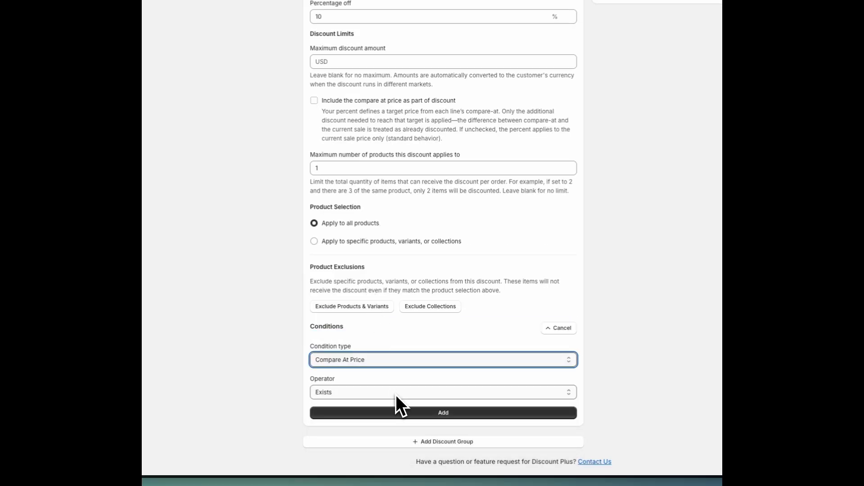
left_click(362, 391)
left_click(358, 401)
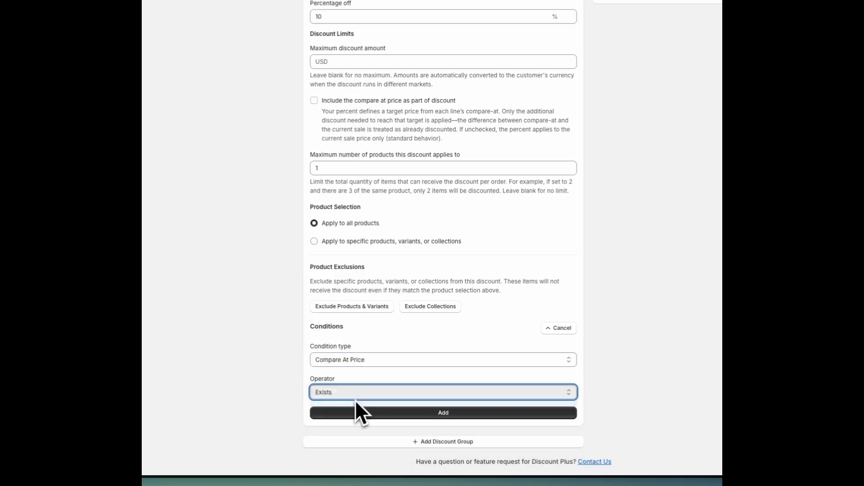
- Change the condition type to Total amount and add the condition with a minimum total of 1000 USD
left_click(359, 358)
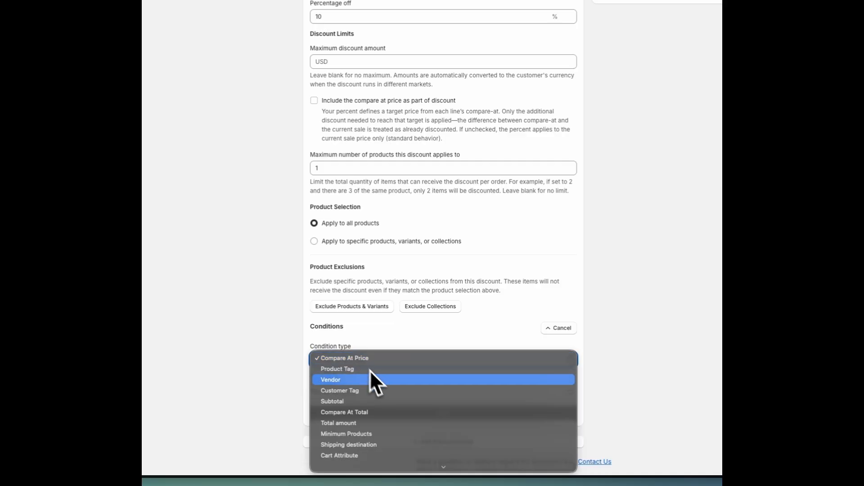
scroll(348, 353, "down", 5)
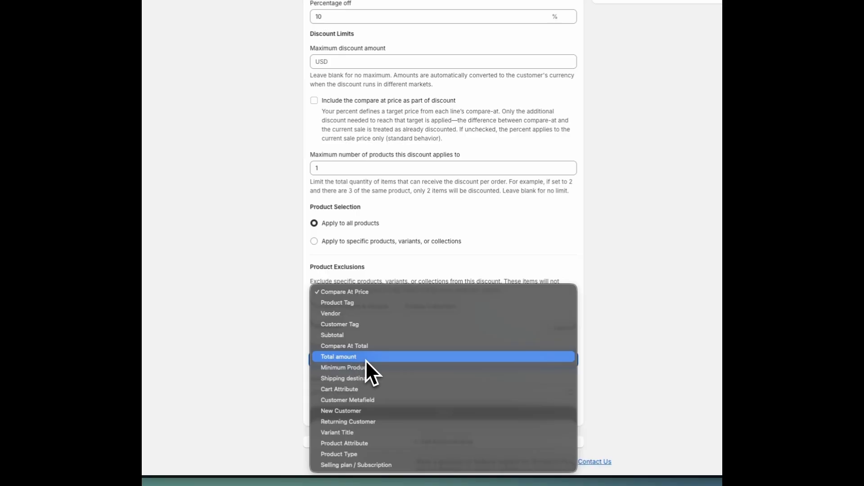
left_click(334, 357)
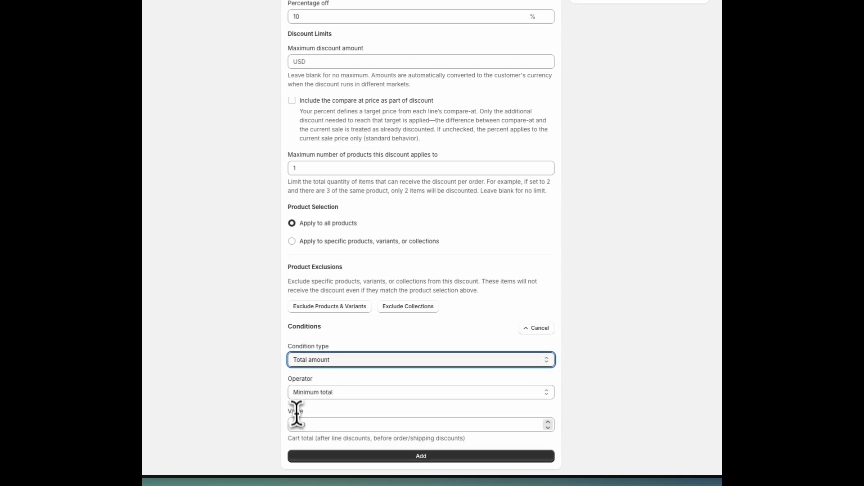
left_click(327, 426)
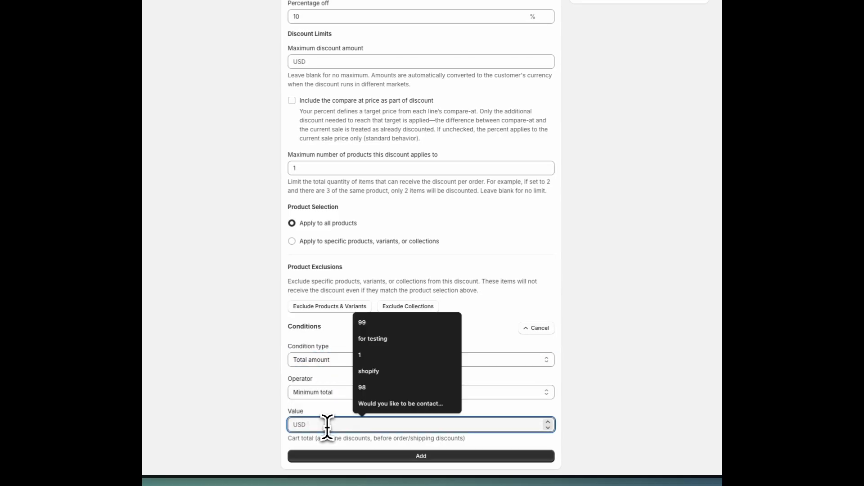
type("1000")
left_click(421, 456)
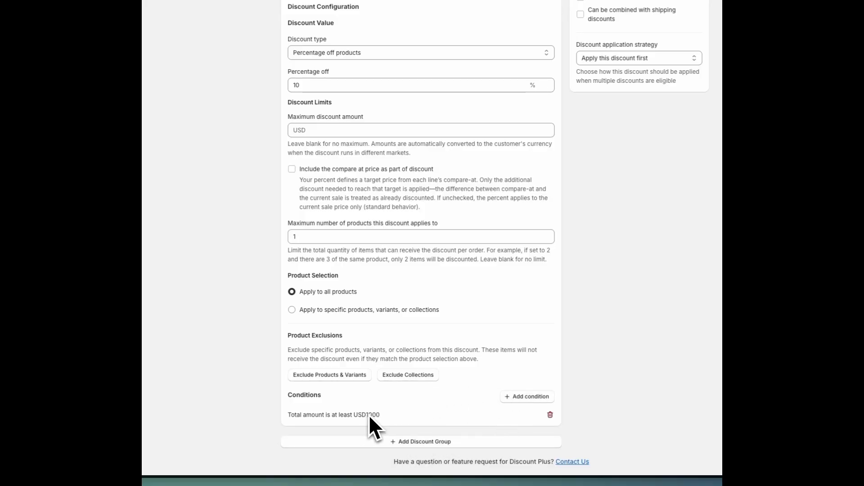
- Add a second discount group to the discount and look over the settings of both groups
left_click(369, 444)
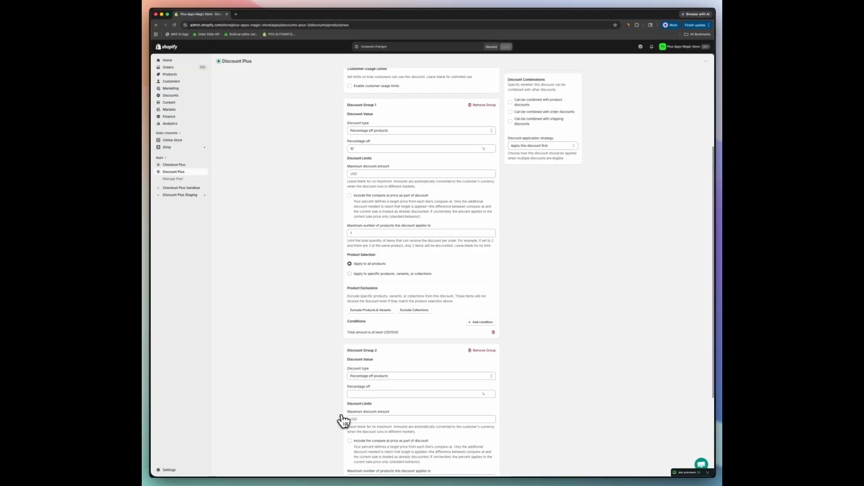
scroll(320, 189, "down", 1)
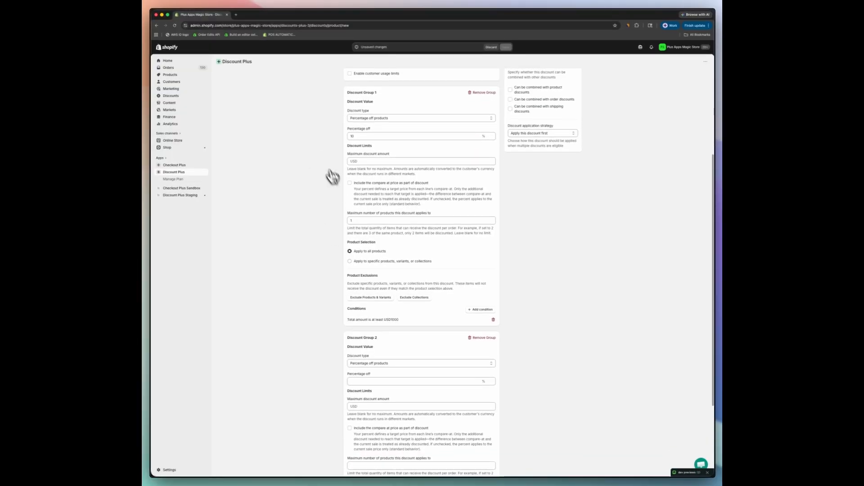
scroll(342, 198, "down", 3)
scroll(340, 201, "up", 4)
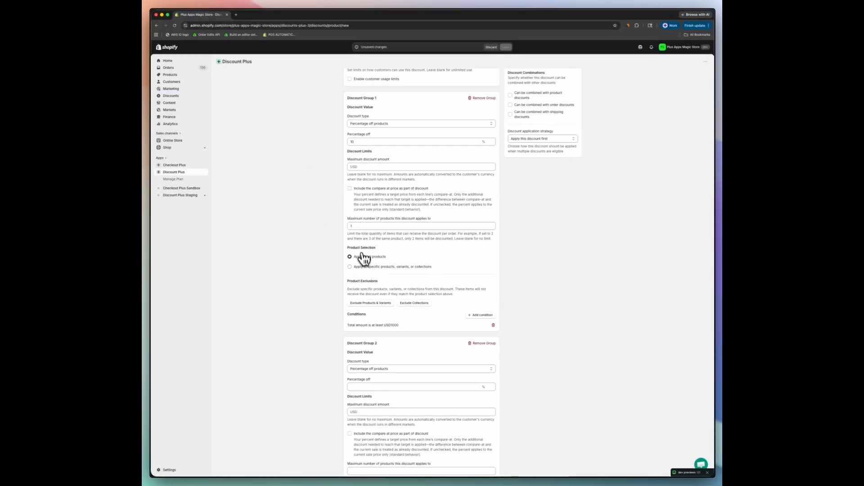
- Set the percentage off in Discount Group 2 to 5 and remove that group from the discount
scroll(346, 235, "down", 2)
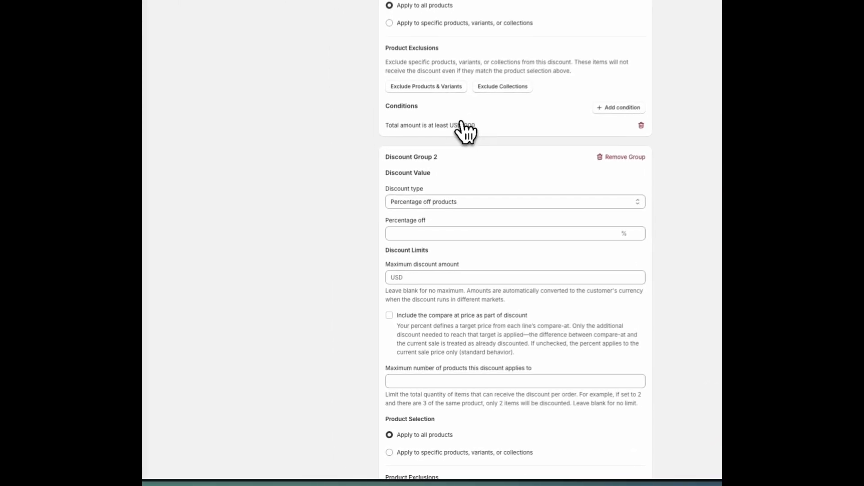
scroll(351, 195, "down", 3)
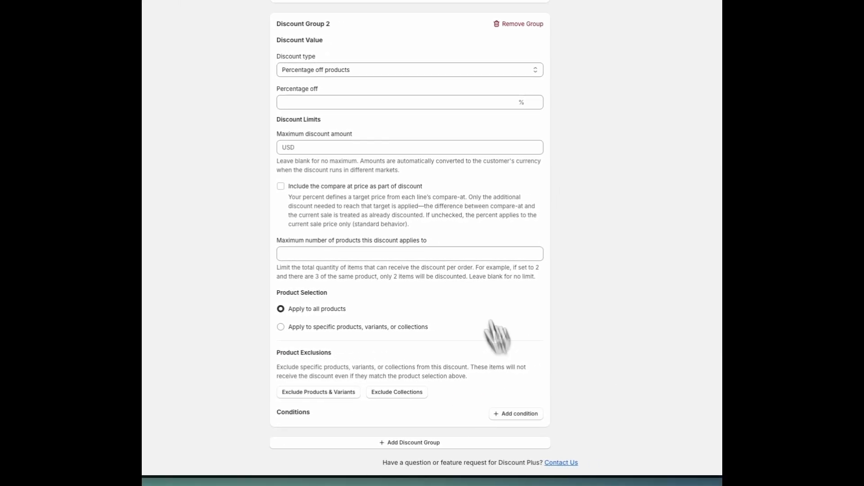
left_click(328, 102)
type("5")
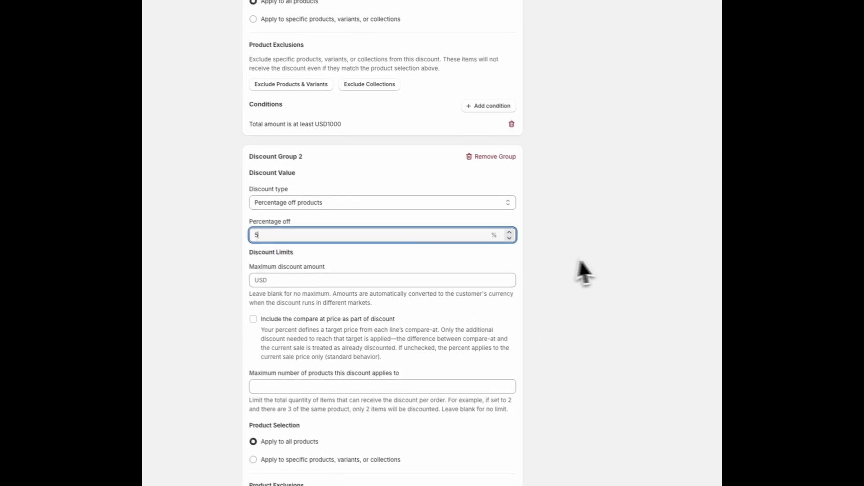
left_click(601, 260)
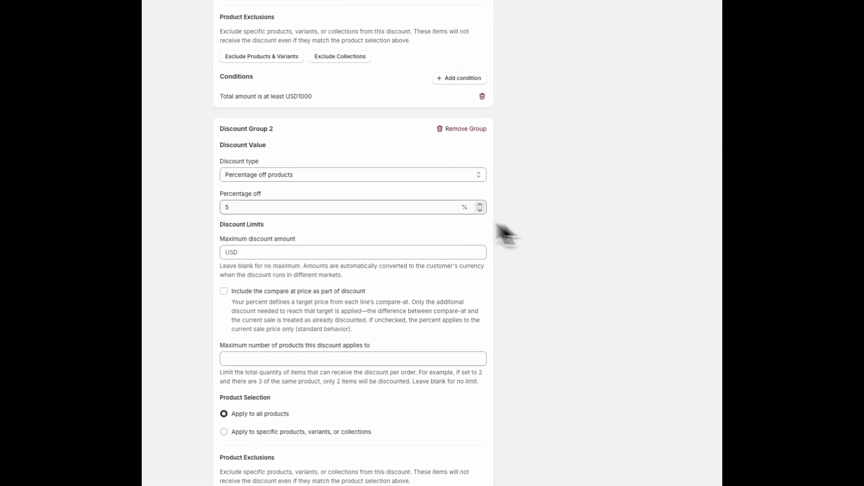
left_click(457, 129)
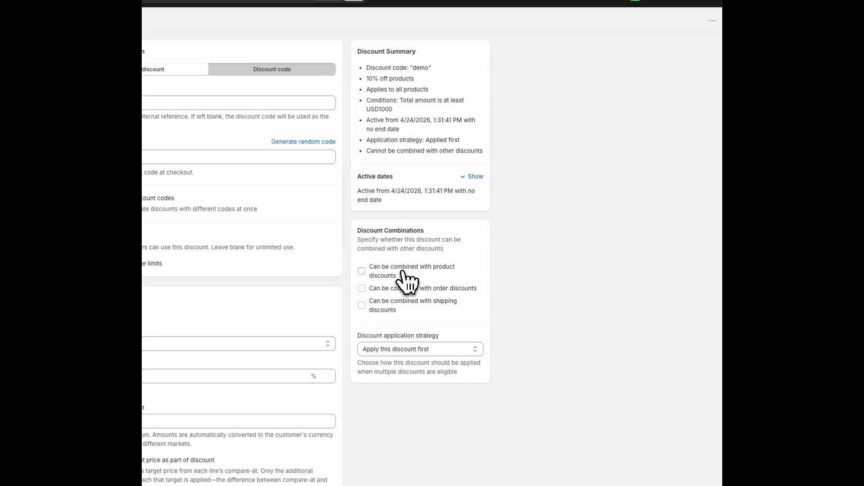
- Allow combining the discount with product, order and shipping discounts, and clear all three combination options again
left_click(390, 270)
left_click(386, 288)
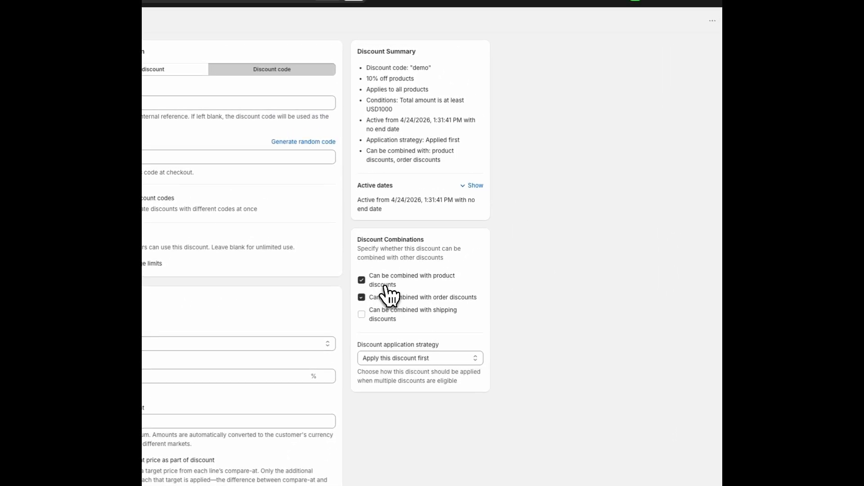
left_click(378, 319)
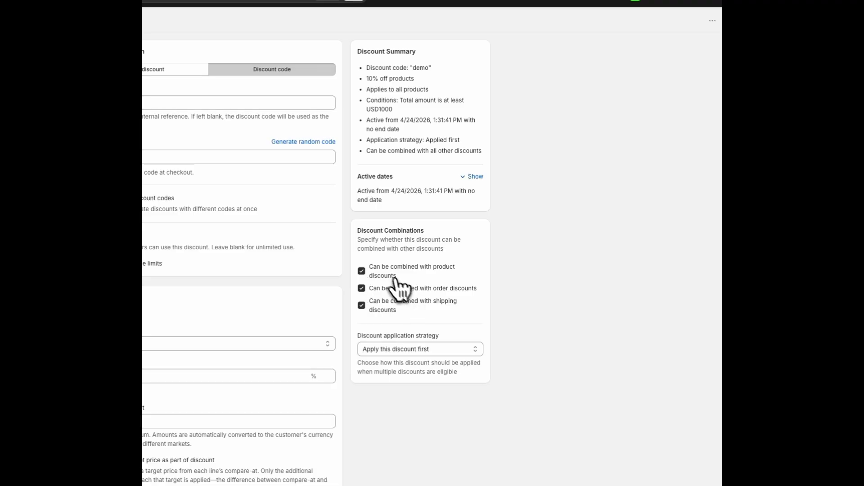
left_click(385, 271)
left_click(381, 310)
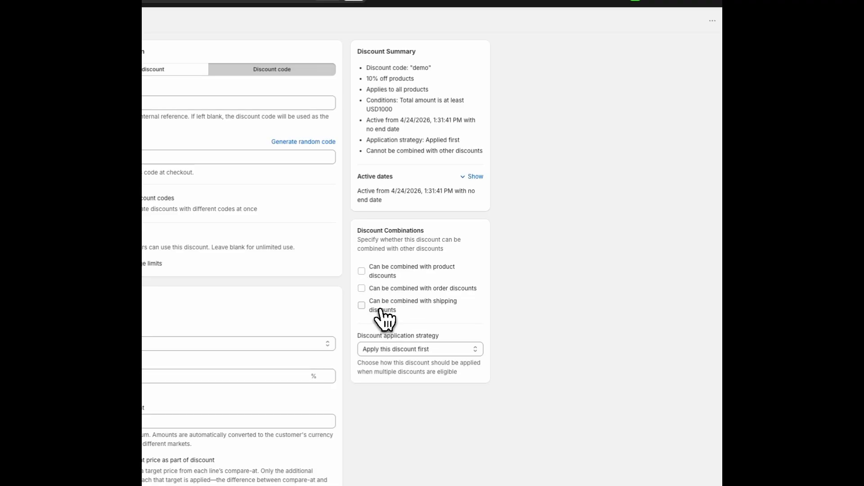
- Set the discount application strategy to apply all discount candidates
left_click(389, 352)
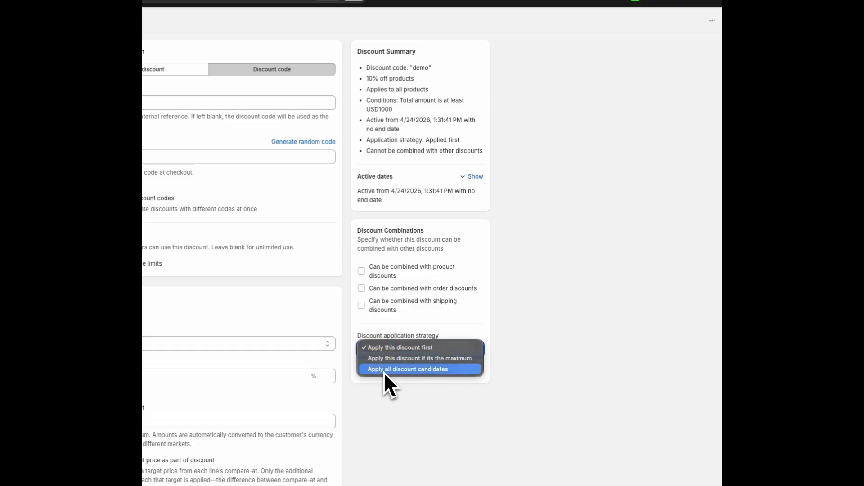
left_click(385, 372)
left_click(396, 352)
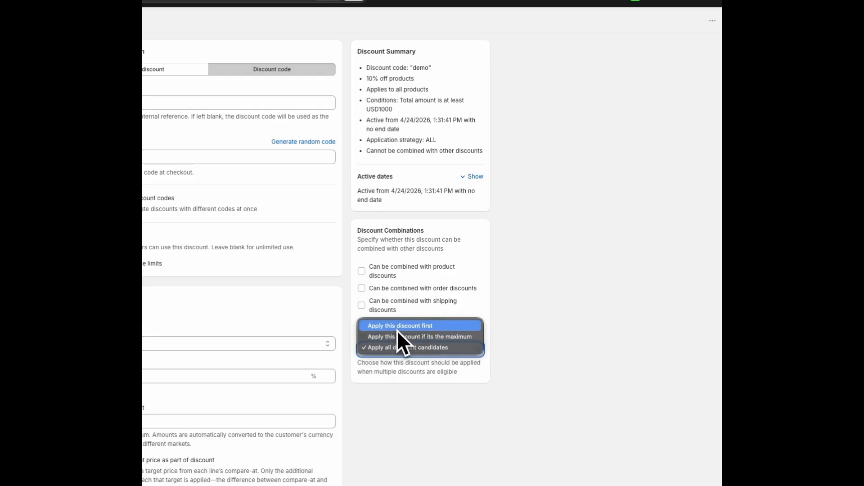
left_click(570, 346)
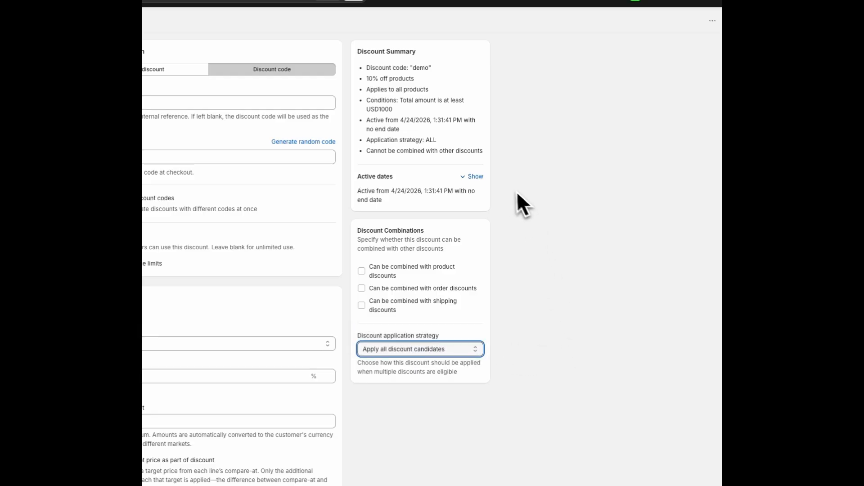
- Show and hide the discount's active dates settings, and save the discount
scroll(520, 196, "up", 1)
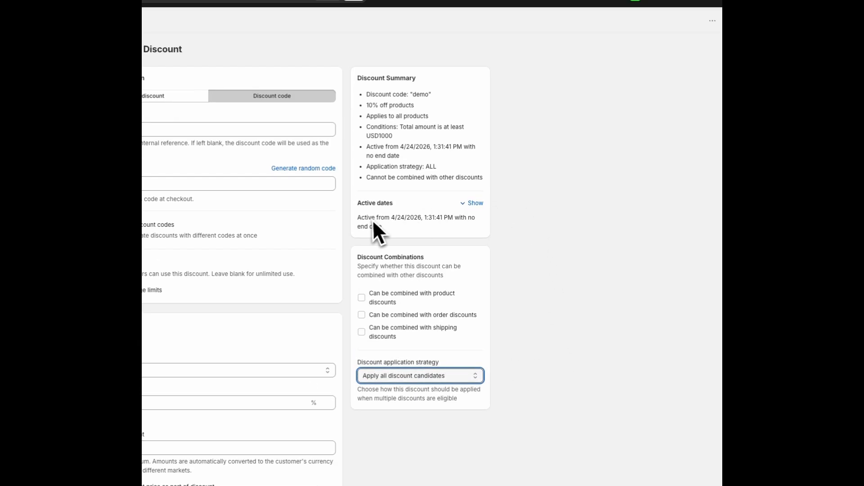
left_click(474, 204)
left_click(475, 203)
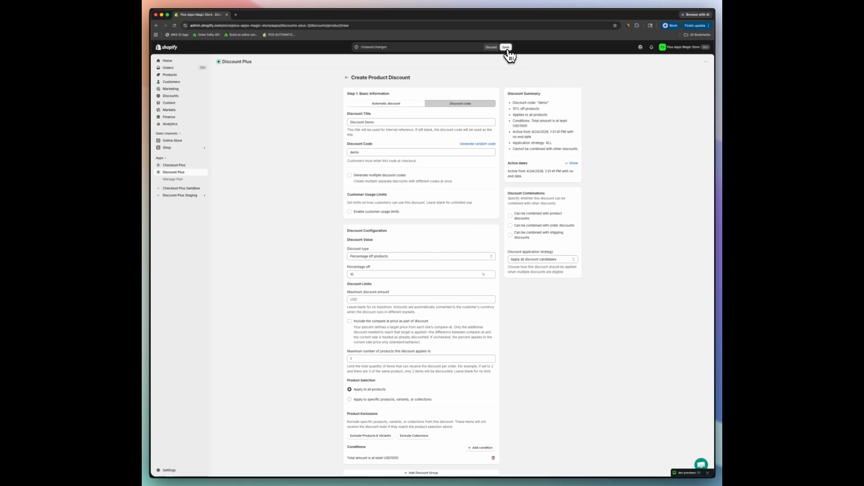
left_click(506, 47)
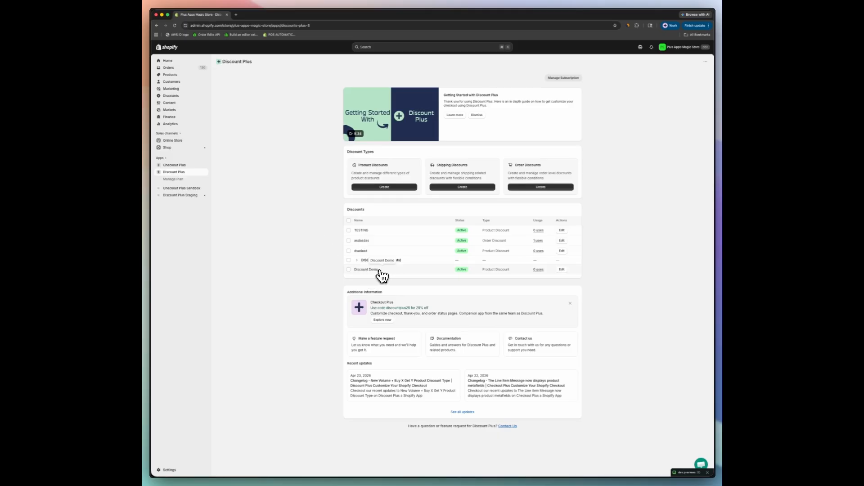
- View the online store and start an immediate purchase of The Collection Snowboard: Liquid
mouse_move(538, 271)
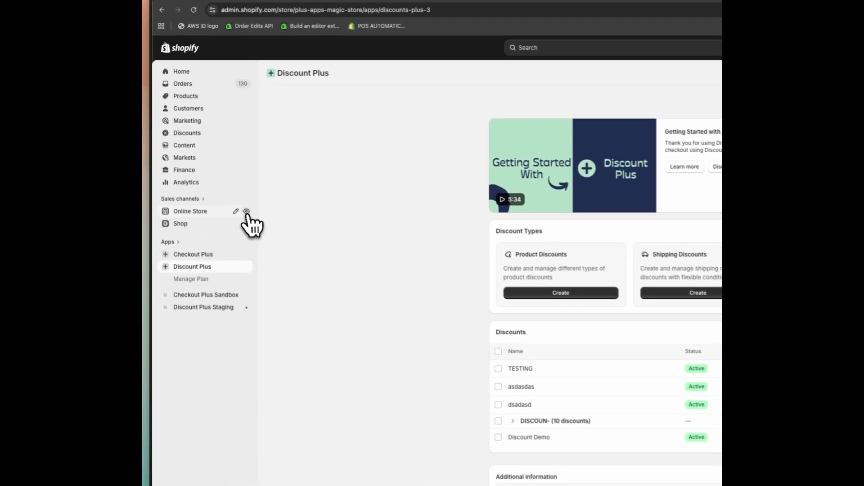
left_click(196, 142)
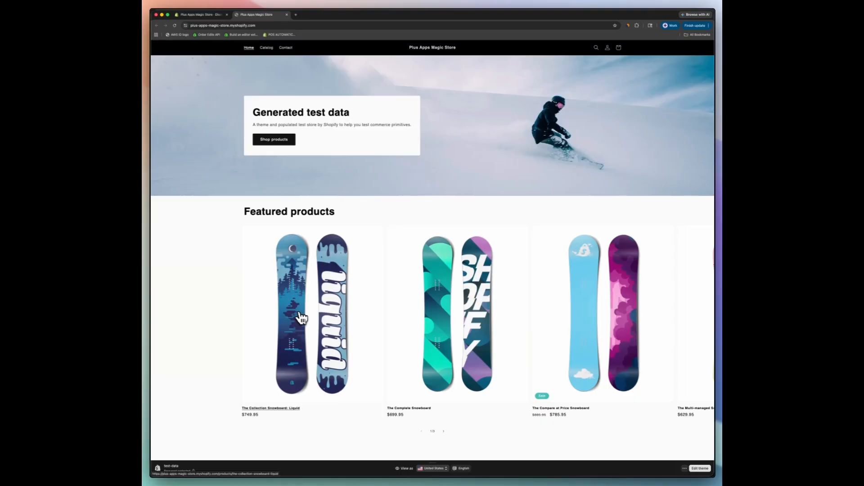
left_click(315, 321)
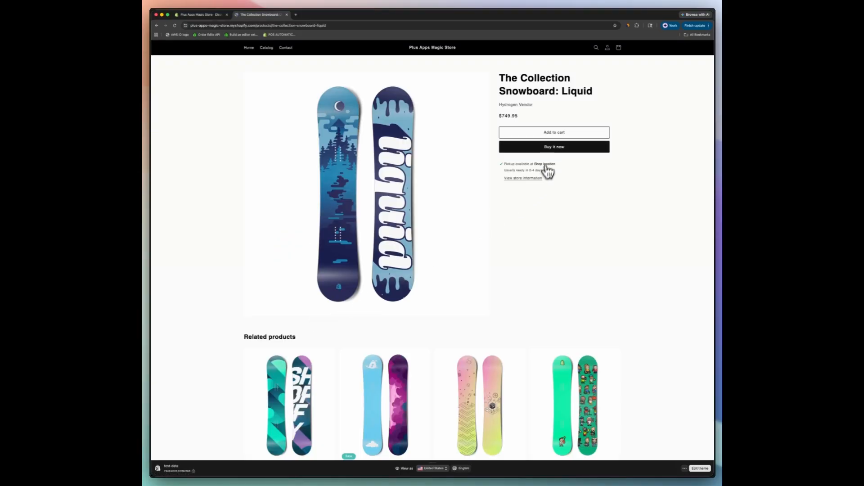
left_click(556, 149)
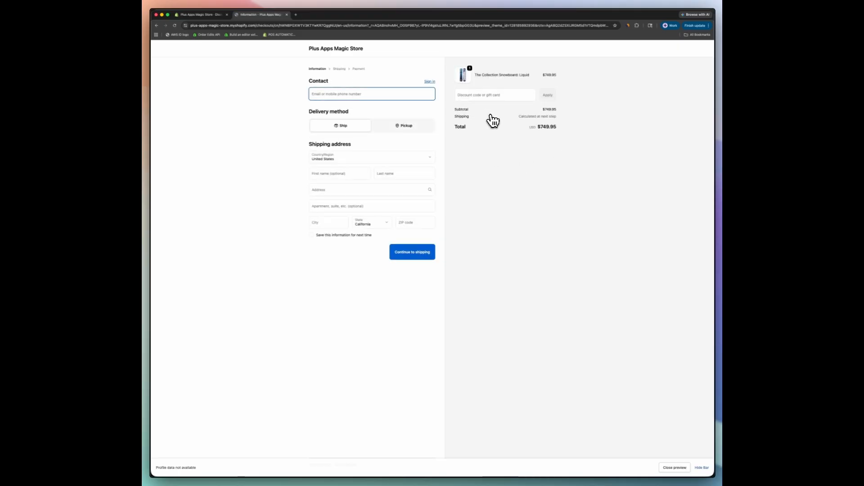
- Try to apply the discount code demo to the single-snowboard order at checkout
left_click(472, 95)
type("demo")
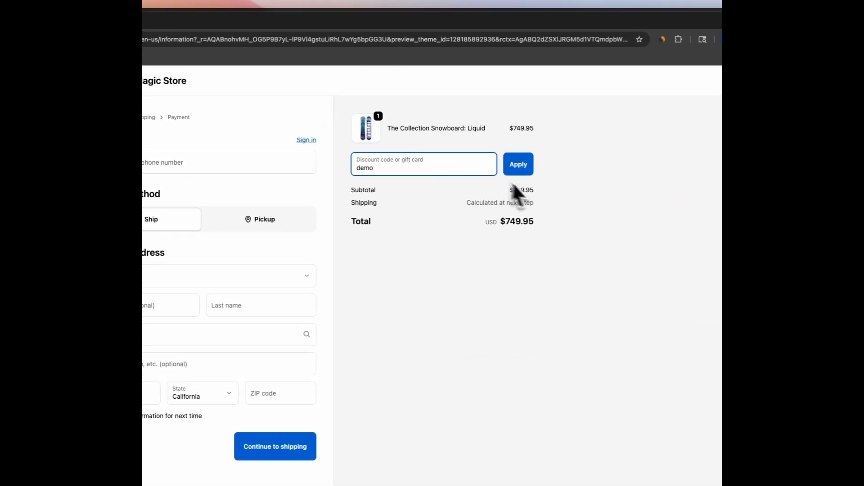
left_click(518, 172)
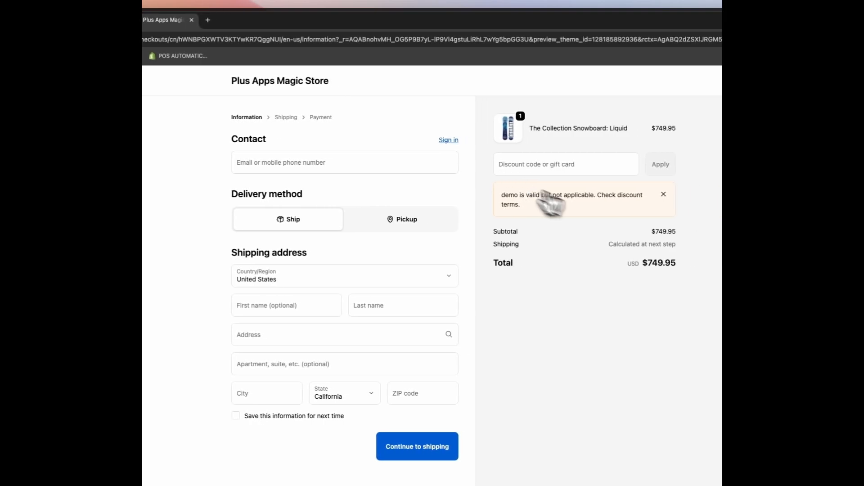
- Return to the store's home page and put two of The Collection Snowboard: Liquid in the cart
left_click(269, 81)
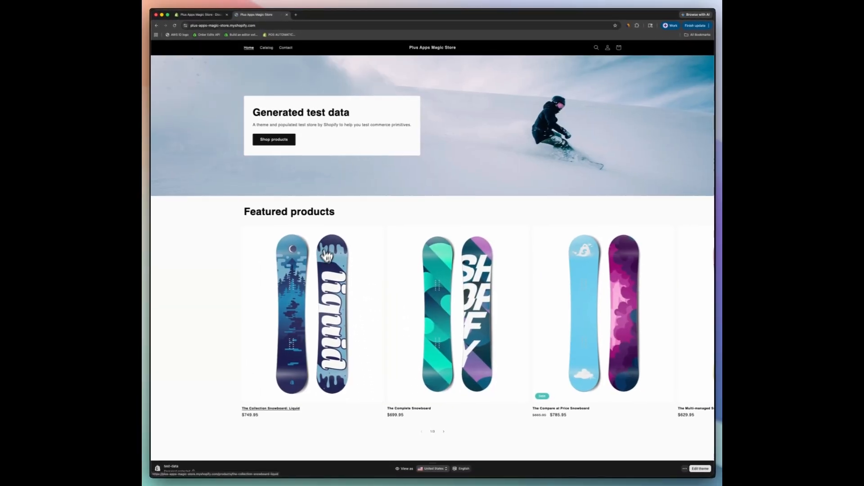
left_click(314, 281)
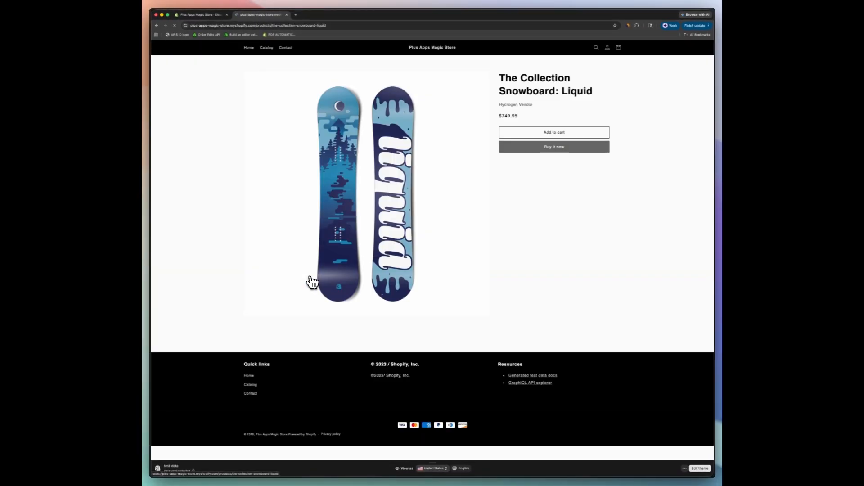
left_click(564, 134)
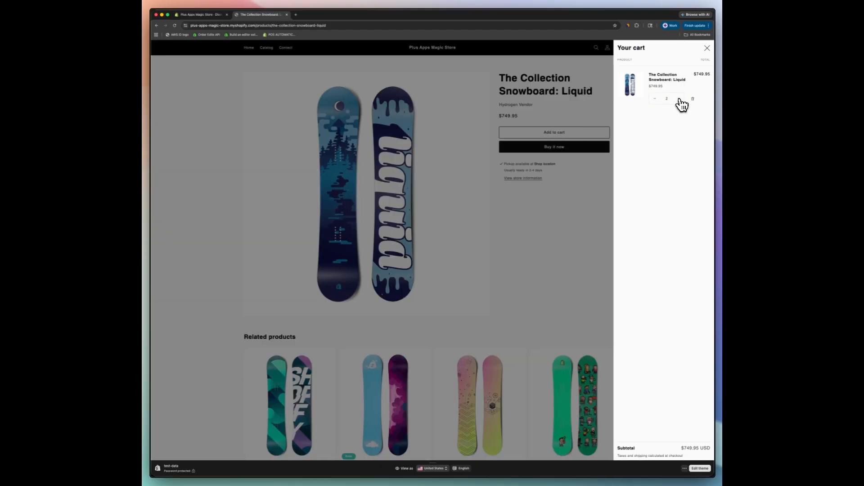
left_click(594, 227)
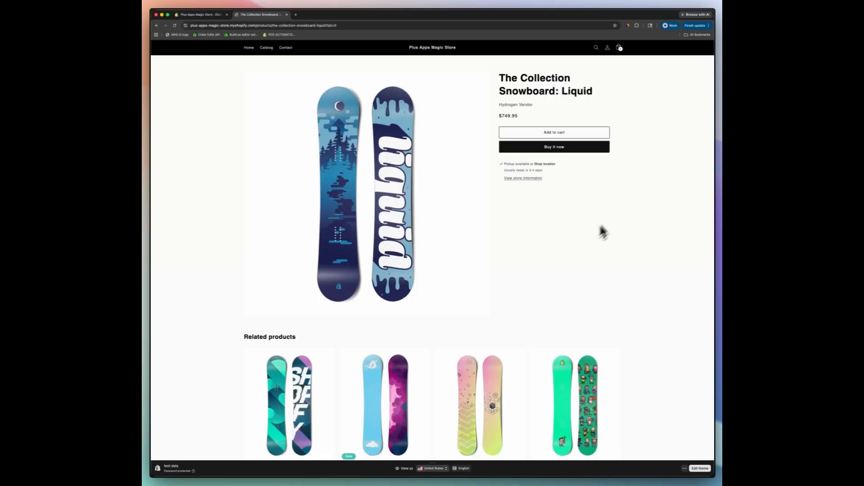
- Go to the cart's checkout by changing the store URL's path to checkout
left_click(356, 25)
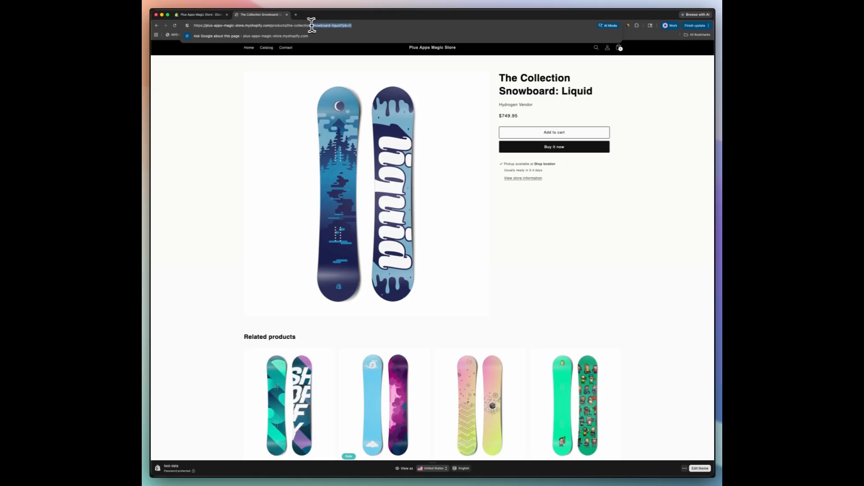
type("checkout")
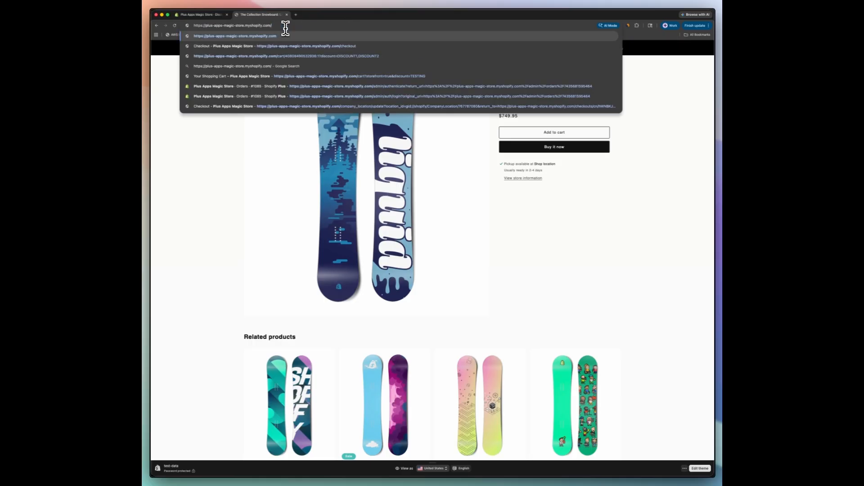
key("Return")
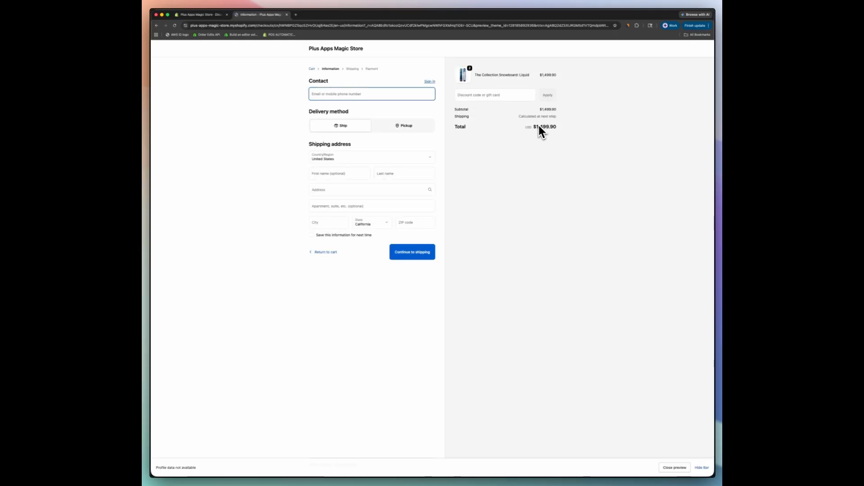
- Apply the discount code demo to the two-snowboard order at checkout
left_click(477, 95)
type("demo")
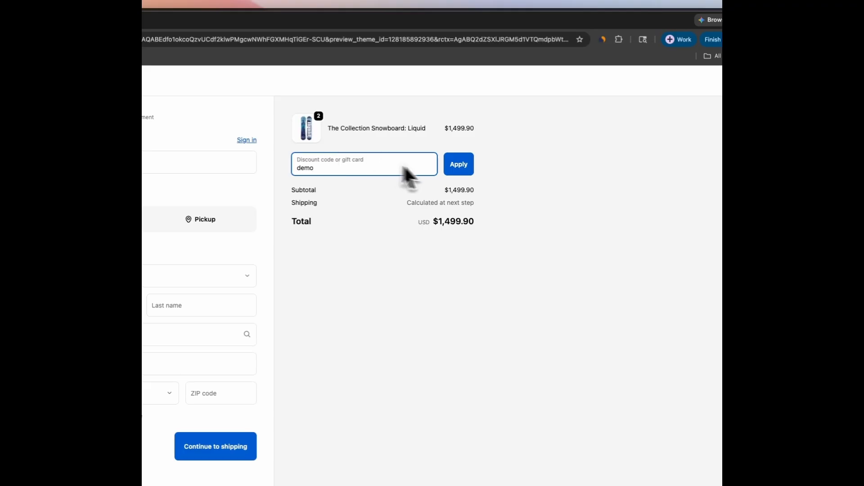
left_click(461, 170)
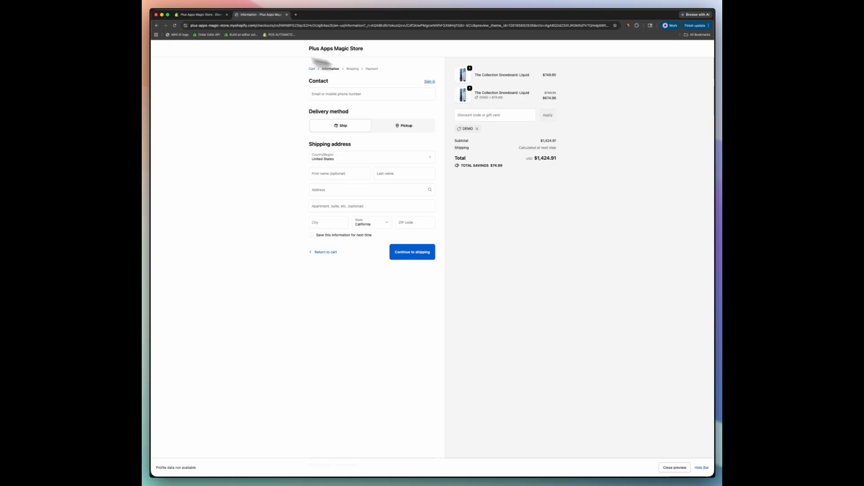
- Edit the Discount Demo discount so it applies to a maximum of 2 products, and save it
left_click(200, 14)
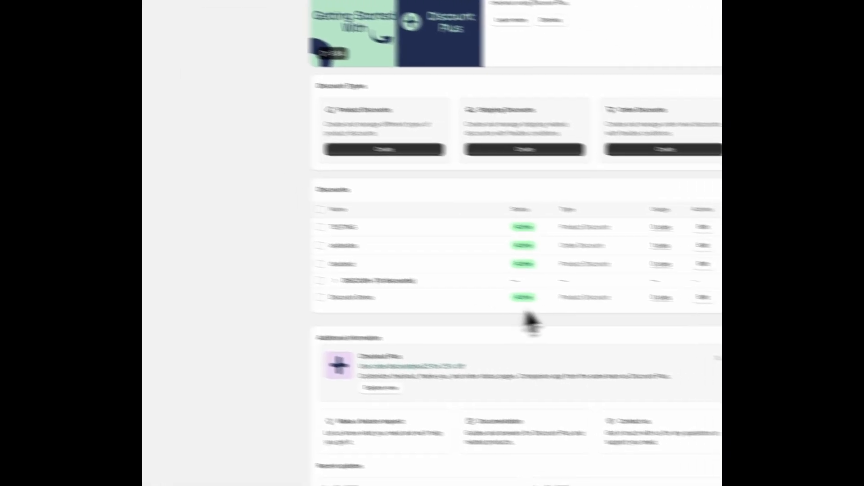
left_click(703, 298)
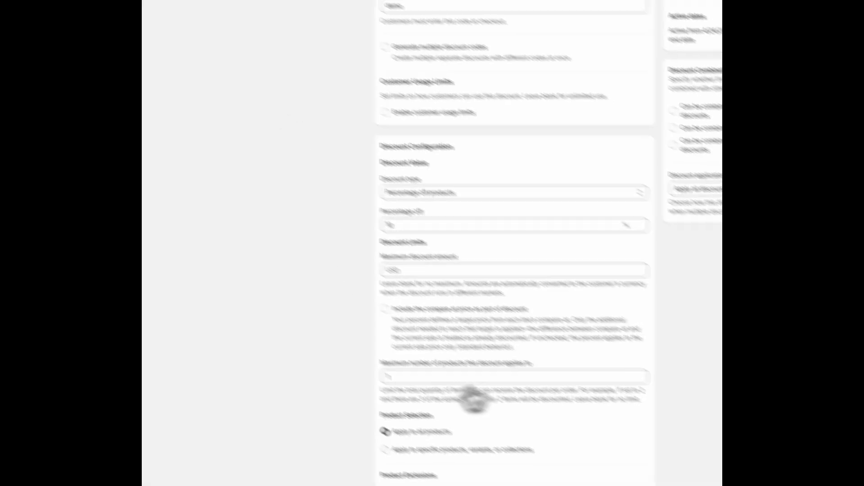
left_click(643, 375)
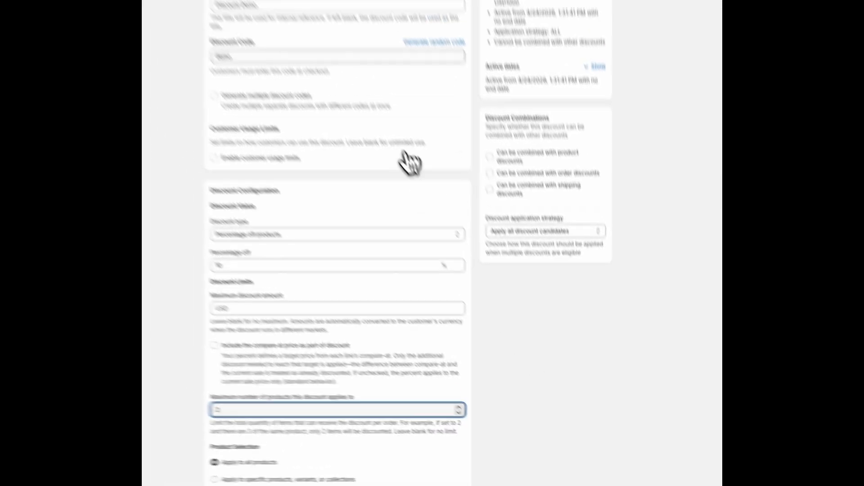
left_click(506, 45)
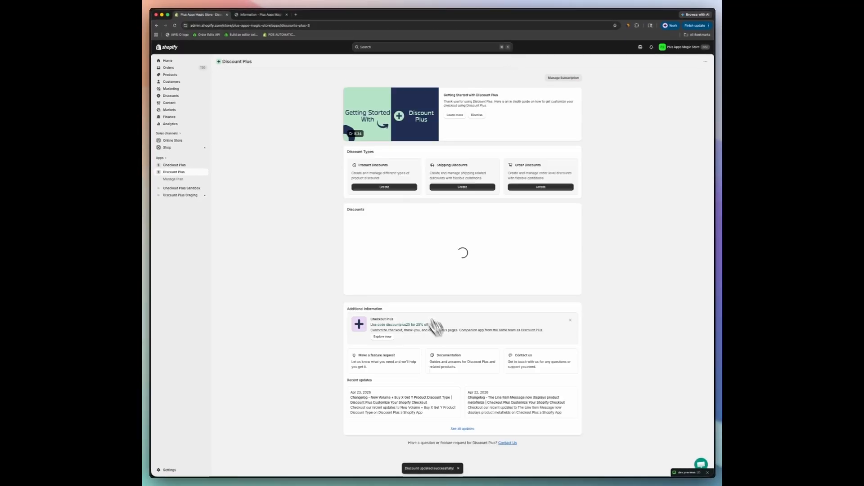
- Return to the open checkout and reload it to check the discount on both snowboards
left_click(253, 15)
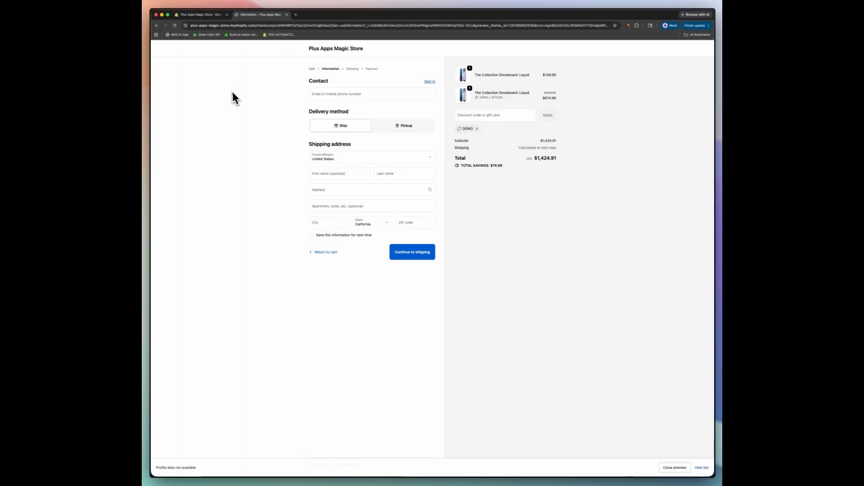
left_click(174, 26)
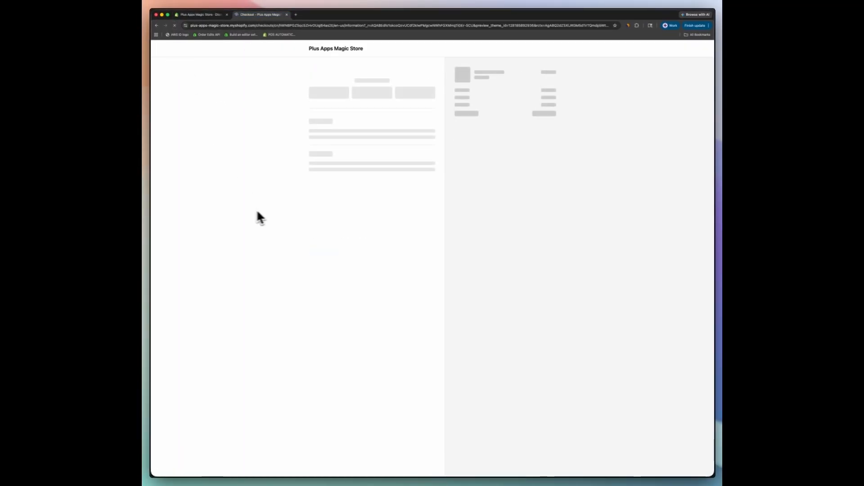